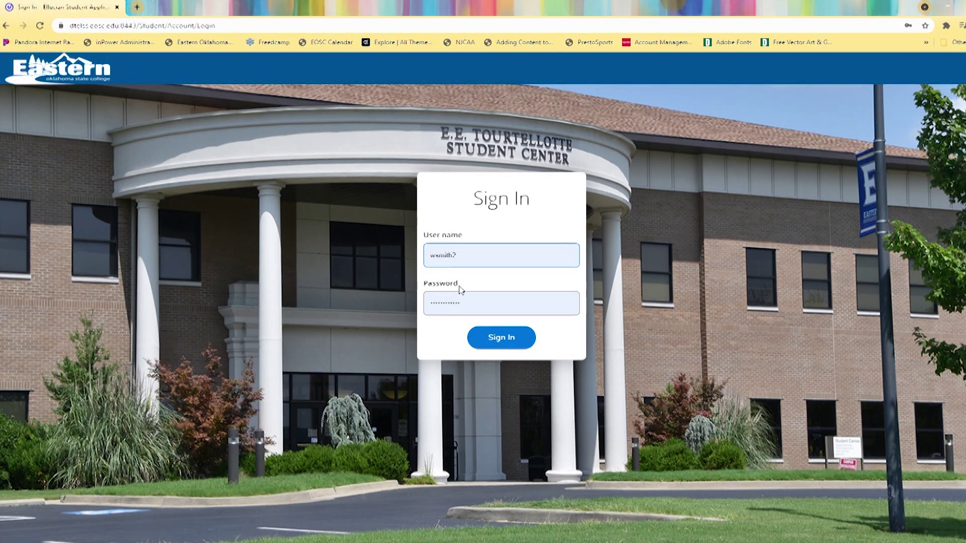
Step: Sign in to the student portal with the user name and password
{"action": "left_click", "coordinate": [512, 338]}
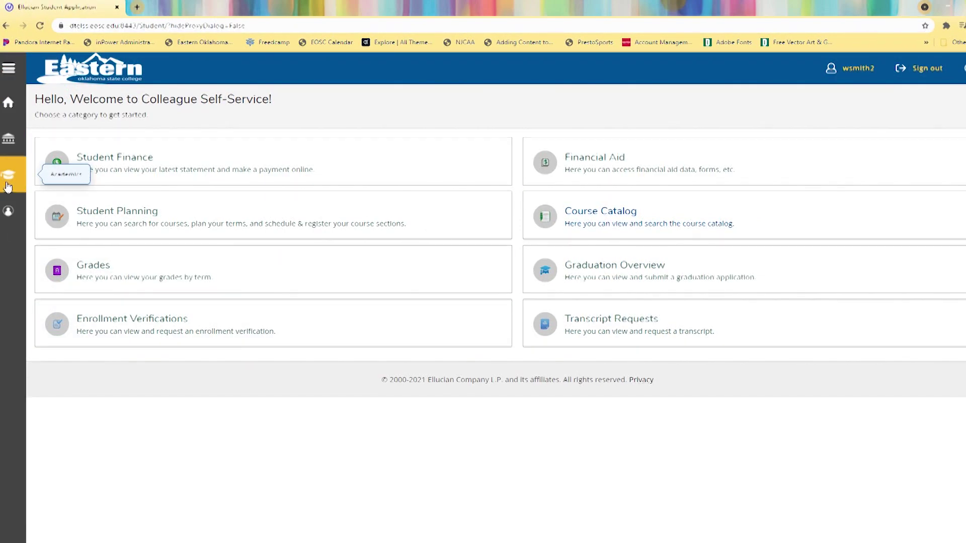
Step: Go to the Course Catalog under Academics in the sidebar
{"action": "left_click", "coordinate": [8, 183]}
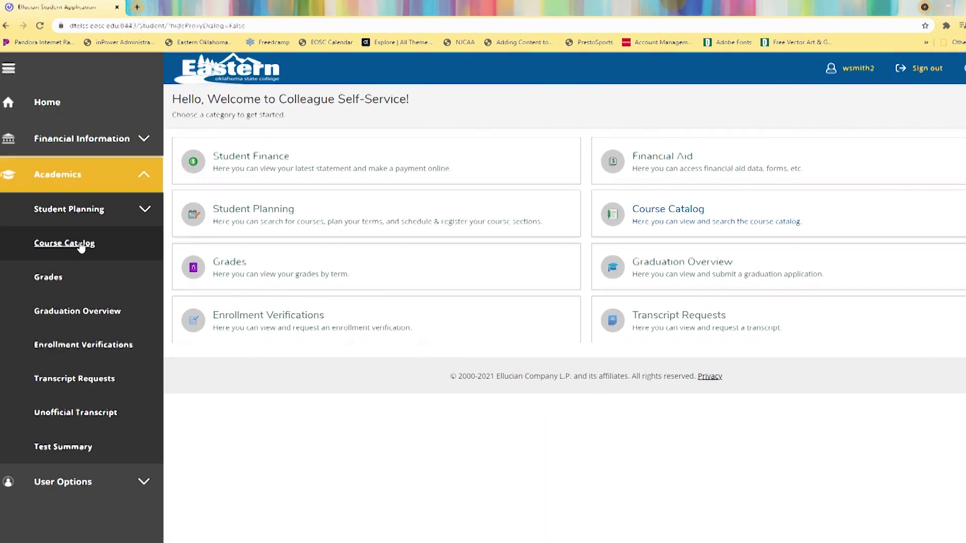
{"action": "left_click", "coordinate": [79, 246]}
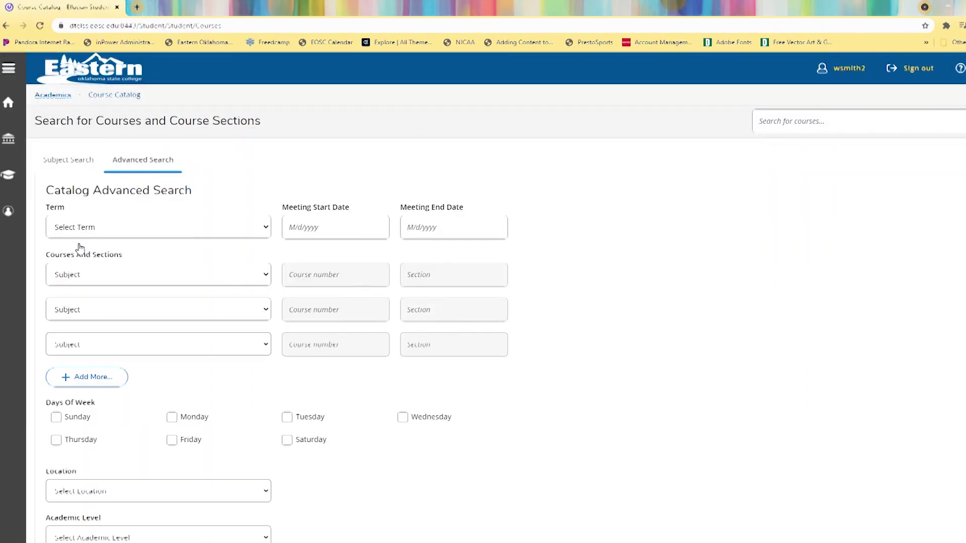
{"action": "scroll", "coordinate": [153, 244], "scroll_direction": "down", "scroll_amount": 1}
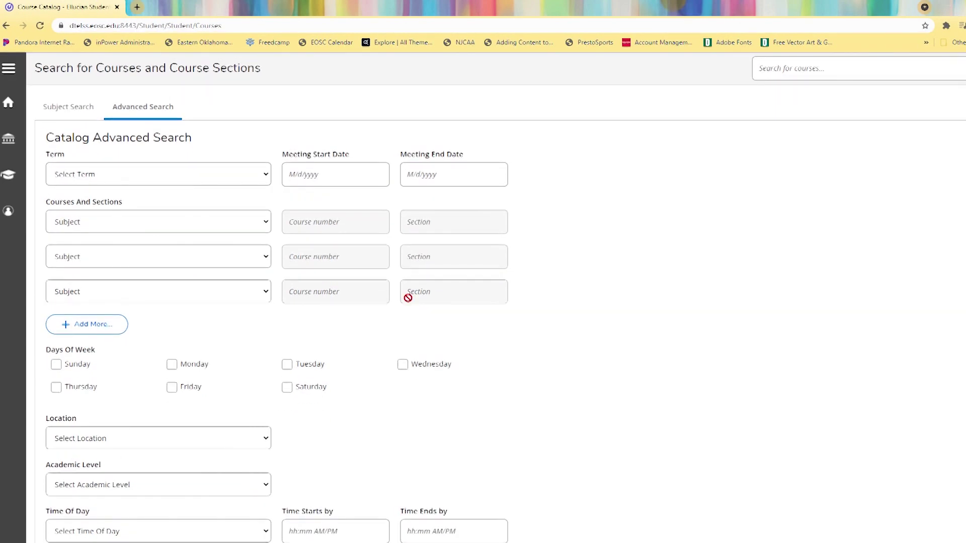
{"action": "scroll", "coordinate": [201, 222], "scroll_direction": "down", "scroll_amount": 1}
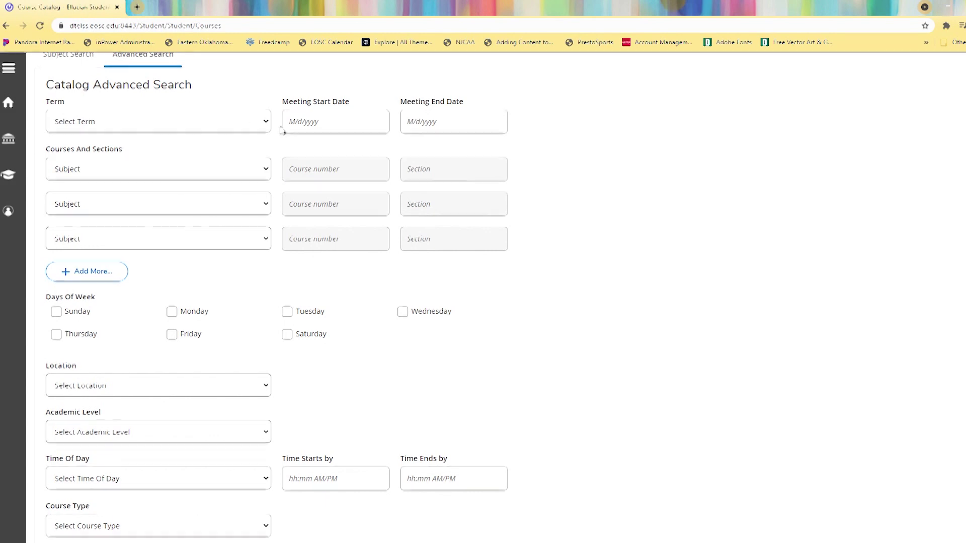
Step: Search the catalog for courses in the 2021 Spring Semester term
{"action": "left_click", "coordinate": [265, 124]}
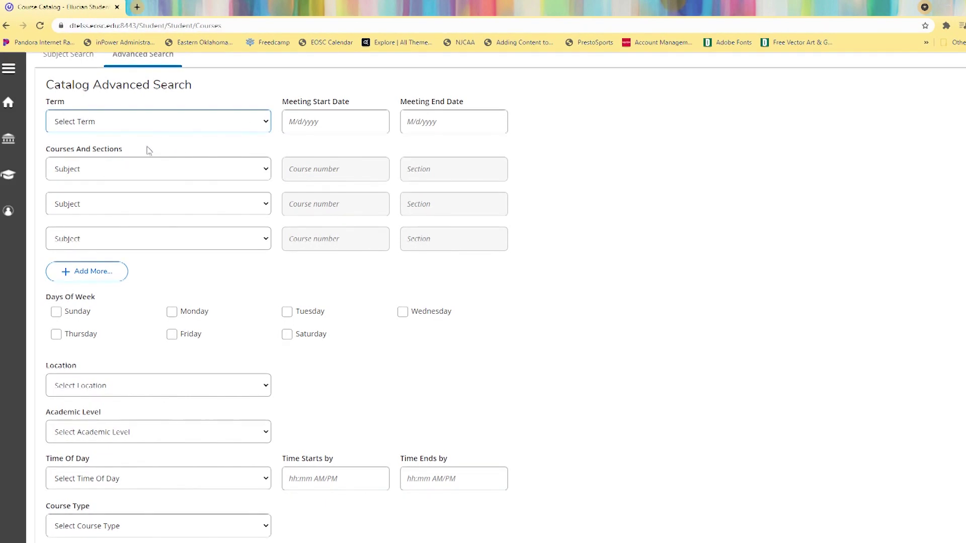
{"action": "left_click", "coordinate": [156, 149]}
{"action": "scroll", "coordinate": [186, 197], "scroll_direction": "down", "scroll_amount": 2}
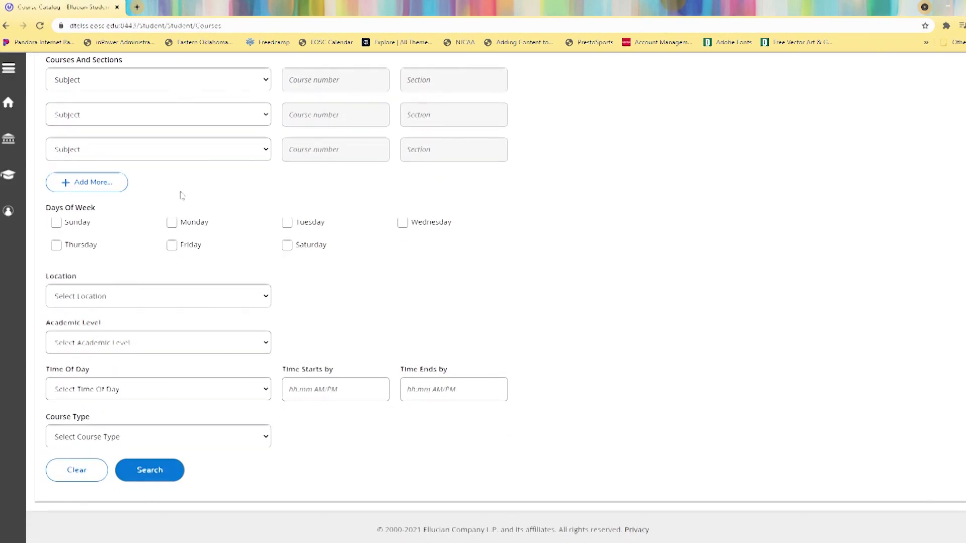
{"action": "left_click", "coordinate": [161, 473]}
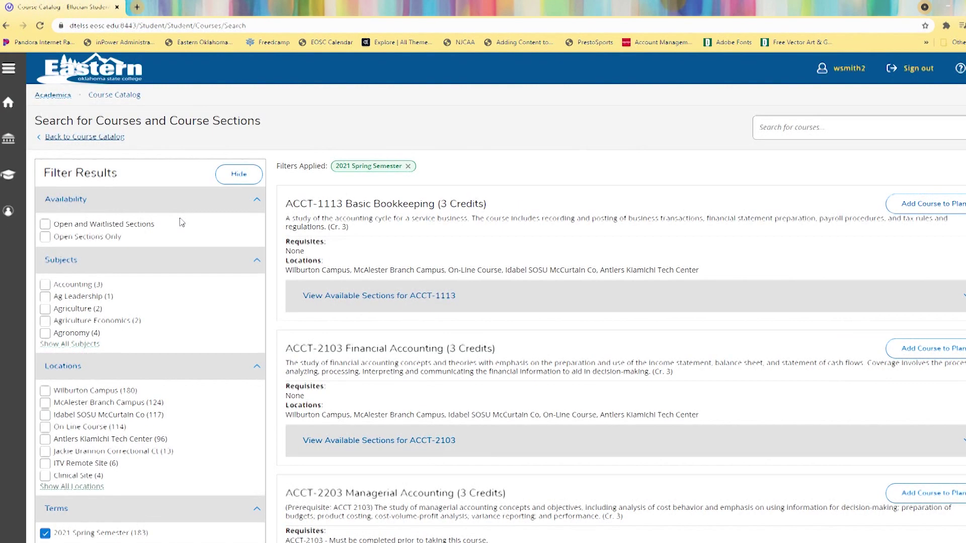
Step: Scroll through the 183 Spring 2021 results and filter panel, then return to the top
{"action": "scroll", "coordinate": [126, 224], "scroll_direction": "down", "scroll_amount": 2}
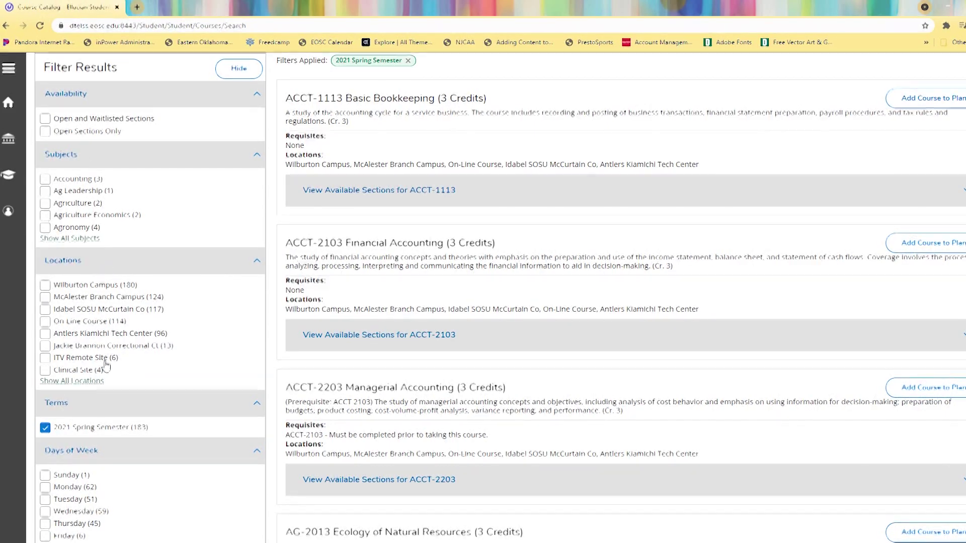
{"action": "scroll", "coordinate": [55, 322], "scroll_direction": "down", "scroll_amount": 2}
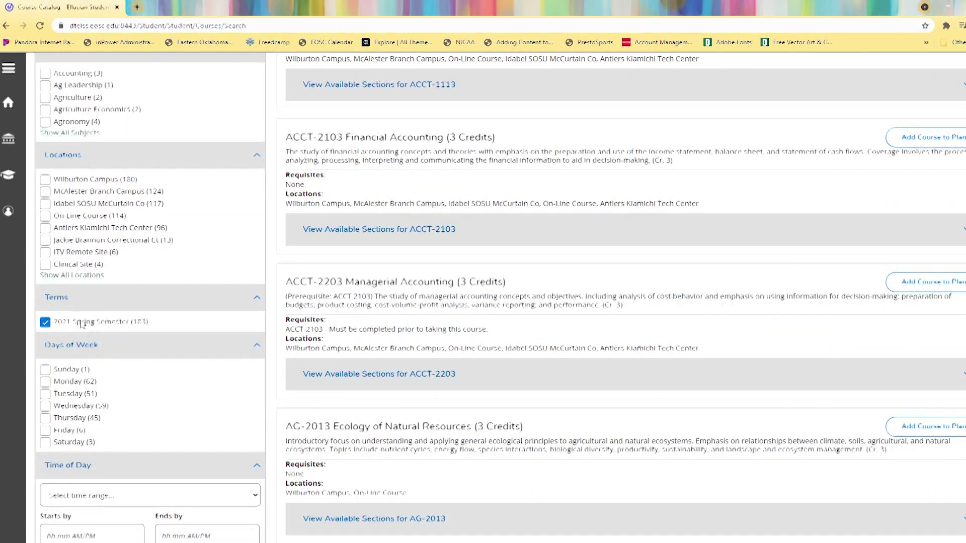
{"action": "scroll", "coordinate": [95, 340], "scroll_direction": "down", "scroll_amount": 3}
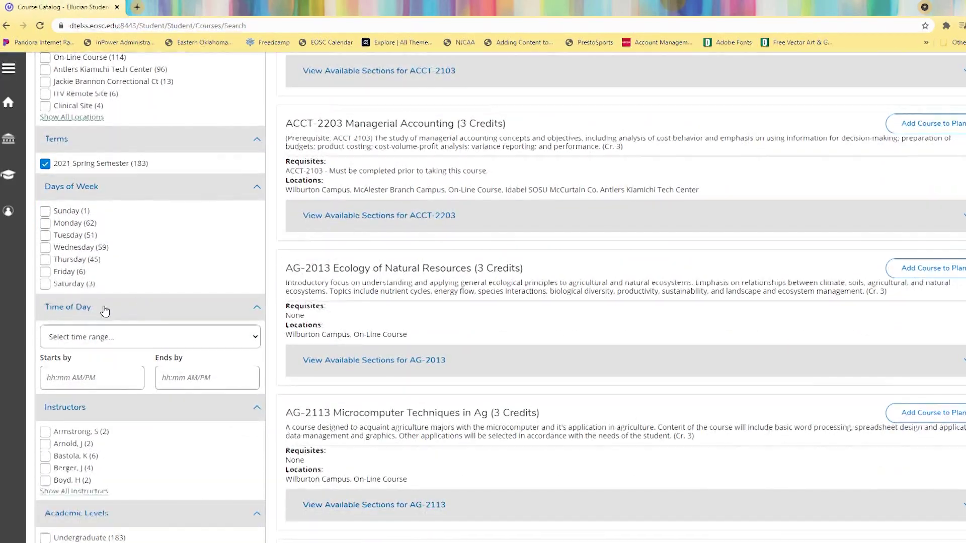
{"action": "scroll", "coordinate": [105, 311], "scroll_direction": "down", "scroll_amount": 2}
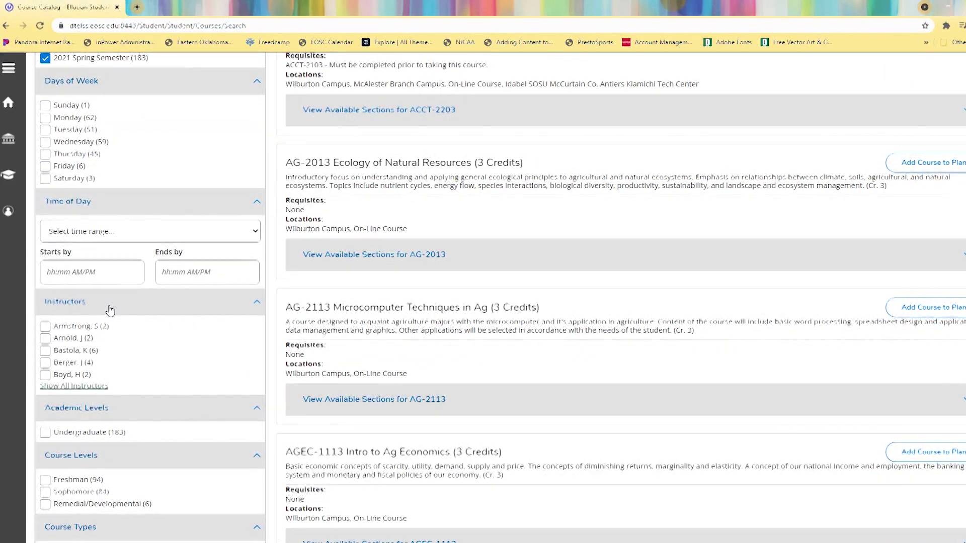
{"action": "scroll", "coordinate": [160, 405], "scroll_direction": "down", "scroll_amount": 4}
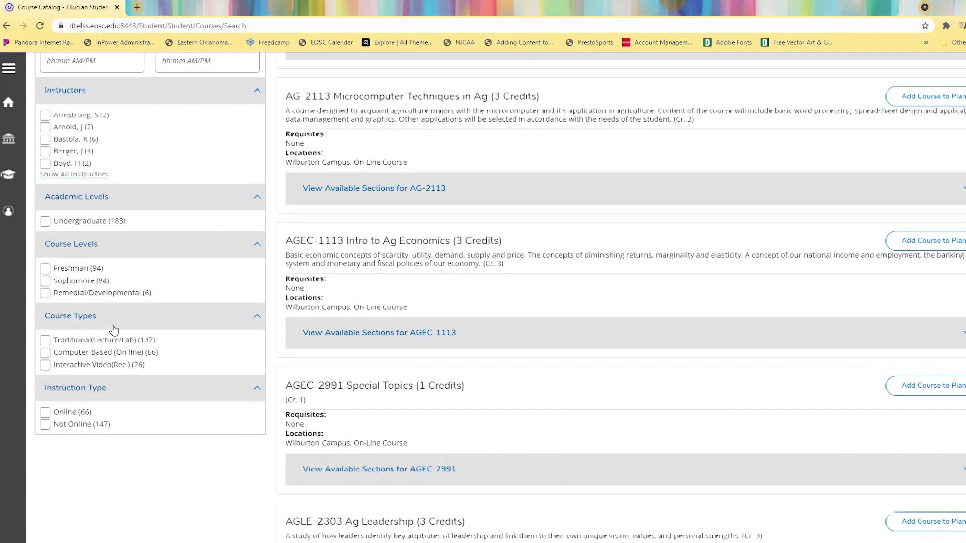
{"action": "scroll", "coordinate": [151, 389], "scroll_direction": "up", "scroll_amount": 10}
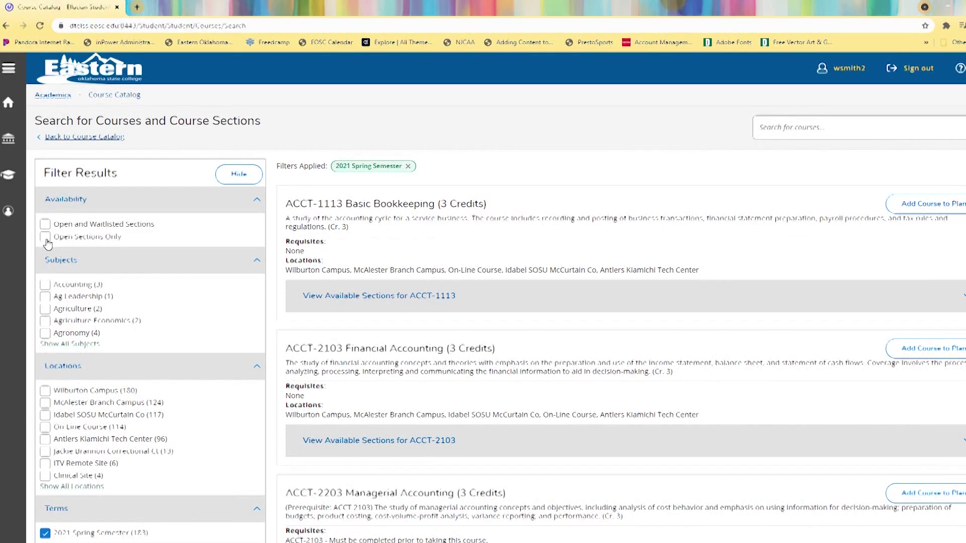
Step: Filter to open sections, Business Administration and Wilburton Campus, then review the three remaining courses
{"action": "left_click", "coordinate": [46, 238]}
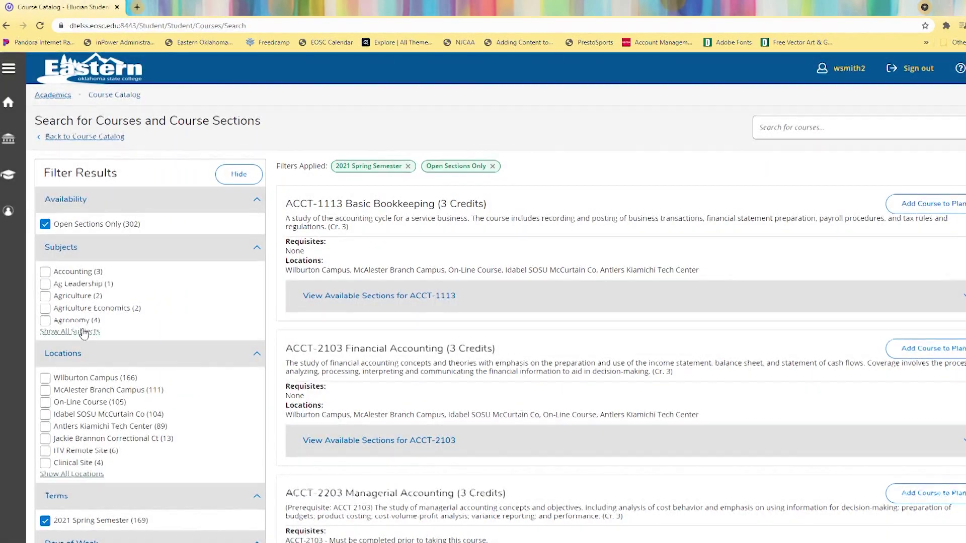
{"action": "left_click", "coordinate": [71, 331]}
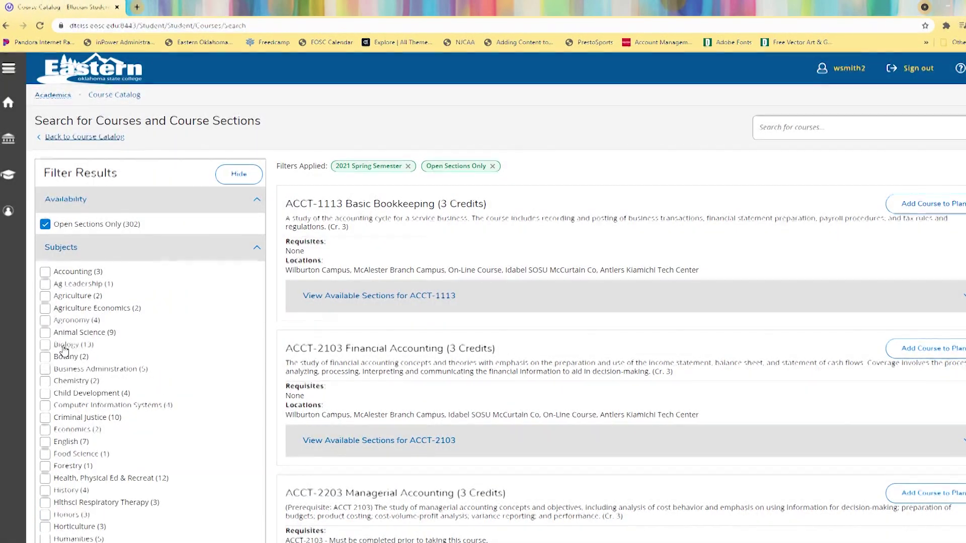
{"action": "left_click", "coordinate": [45, 369]}
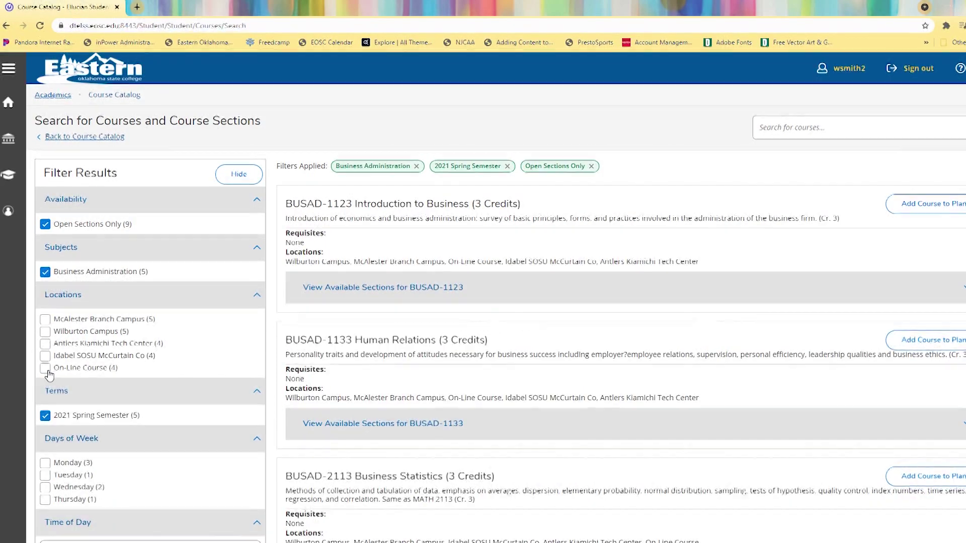
{"action": "left_click", "coordinate": [45, 332]}
{"action": "scroll", "coordinate": [55, 358], "scroll_direction": "down", "scroll_amount": 5}
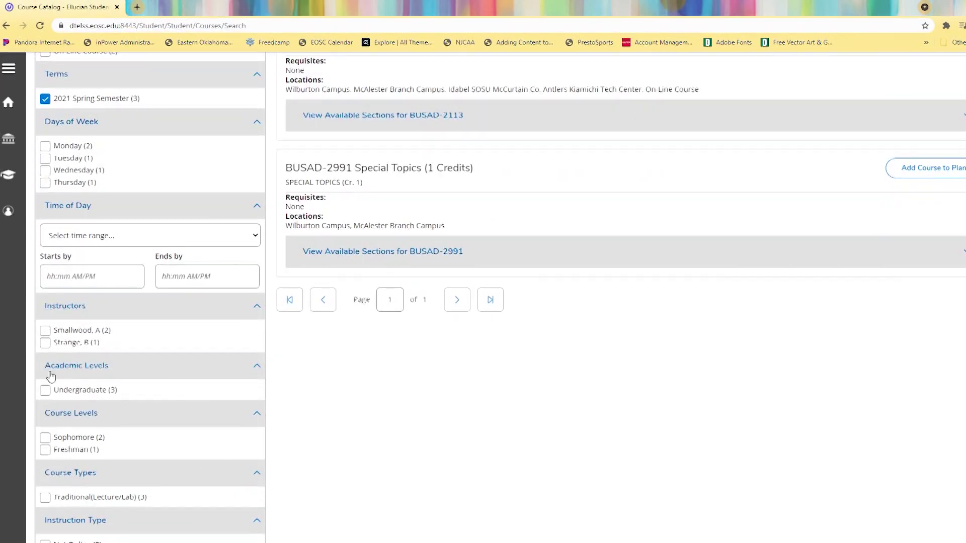
{"action": "scroll", "coordinate": [306, 388], "scroll_direction": "up", "scroll_amount": 6}
{"action": "scroll", "coordinate": [453, 372], "scroll_direction": "down", "scroll_amount": 3}
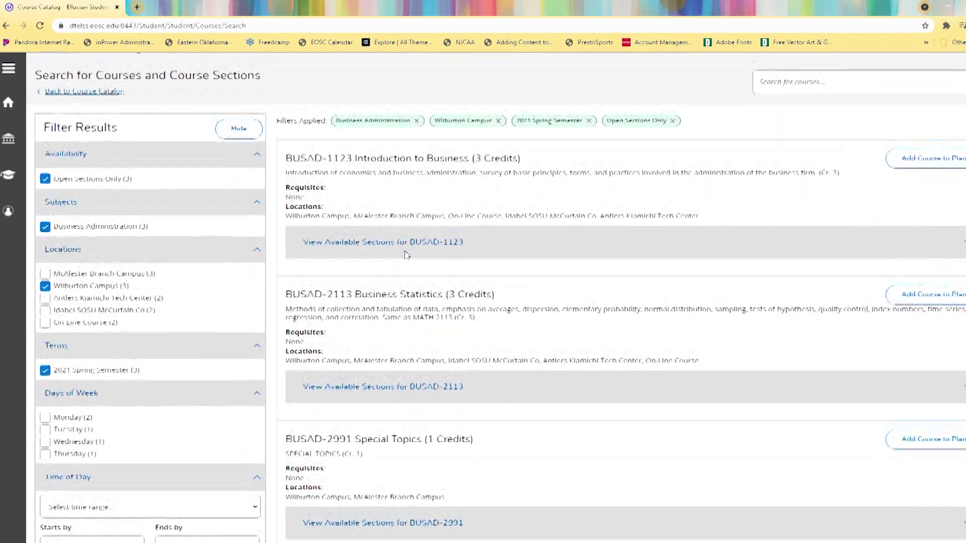
{"action": "scroll", "coordinate": [593, 310], "scroll_direction": "up", "scroll_amount": 3}
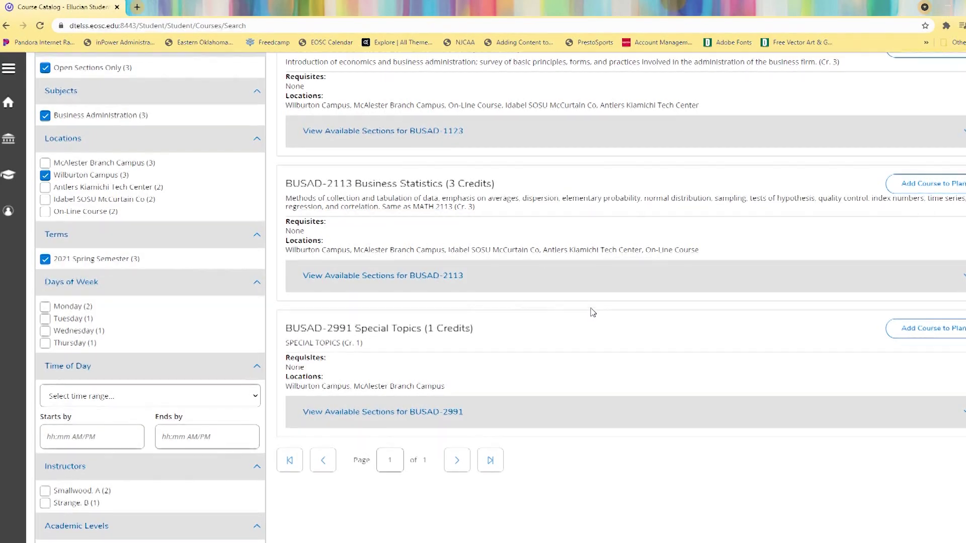
{"action": "scroll", "coordinate": [516, 335], "scroll_direction": "down", "scroll_amount": 1}
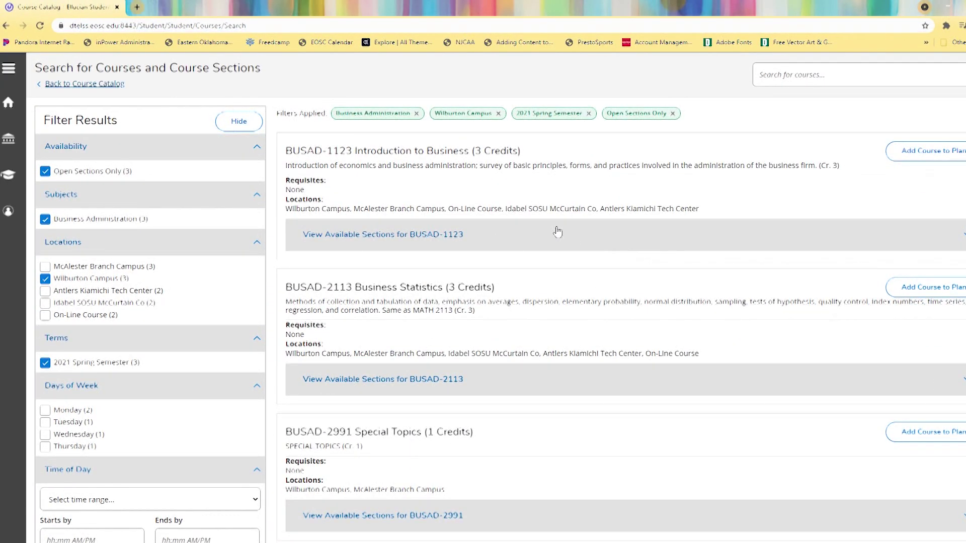
{"action": "scroll", "coordinate": [558, 232], "scroll_direction": "up", "scroll_amount": 1}
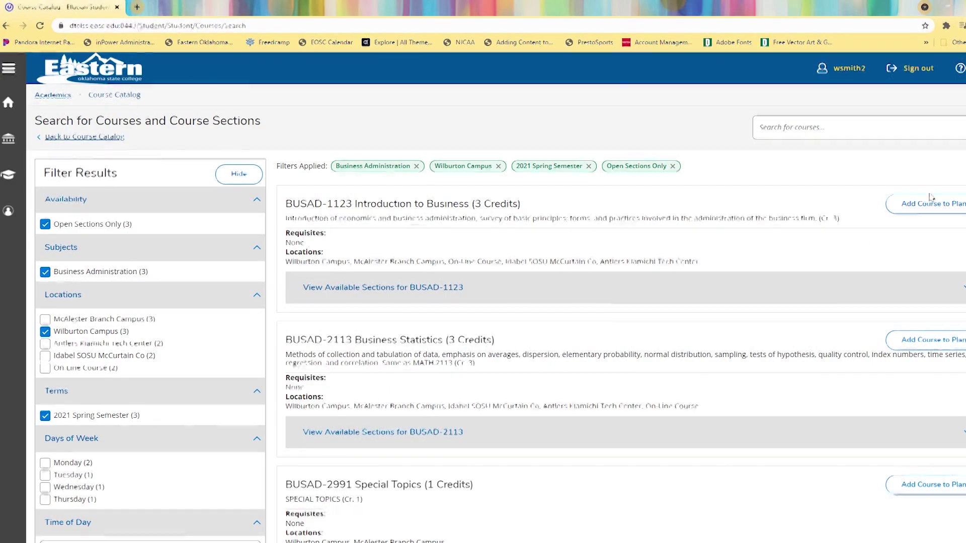
Step: Show BUSAD-1123's sections and open details for section 15050, M/W 8:15–9:30 AM
{"action": "left_click", "coordinate": [423, 290]}
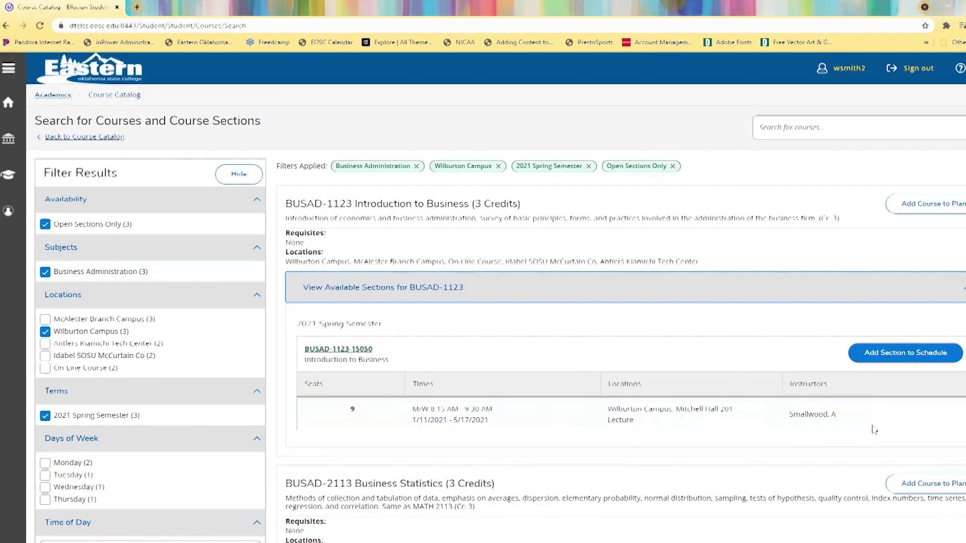
{"action": "left_click", "coordinate": [906, 355]}
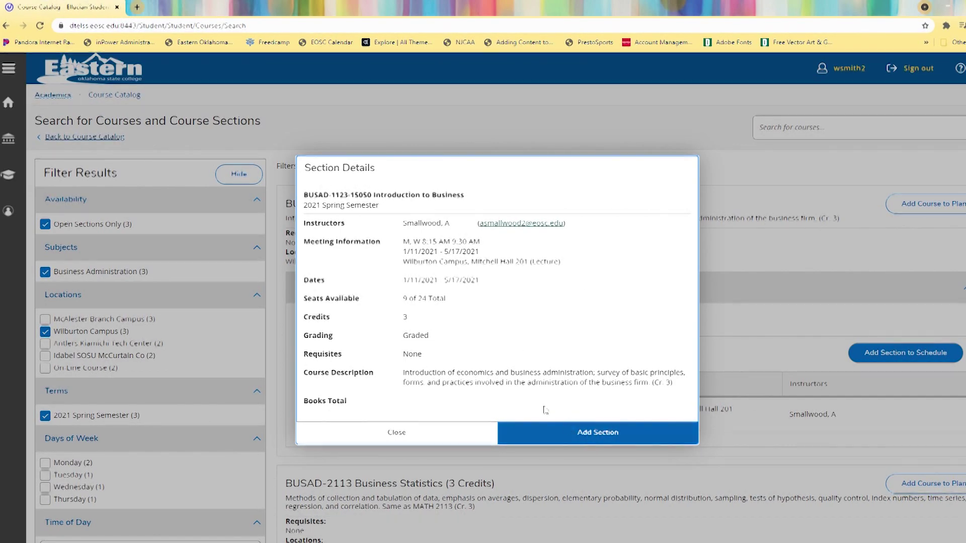
Step: Add BUSAD-1123-15050 to the Spring 2021 plan and view it on the Plan & Schedule calendar
{"action": "left_click", "coordinate": [604, 434]}
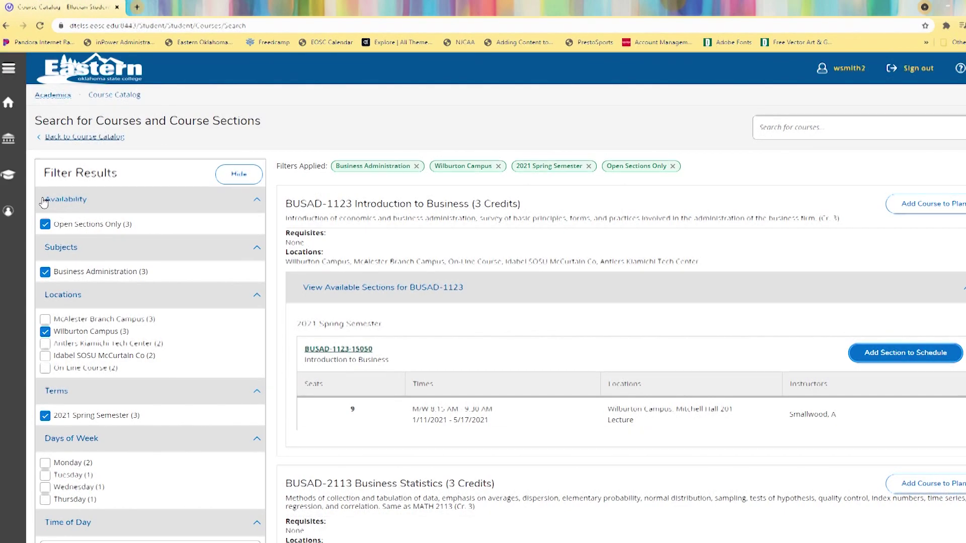
{"action": "left_click", "coordinate": [15, 179]}
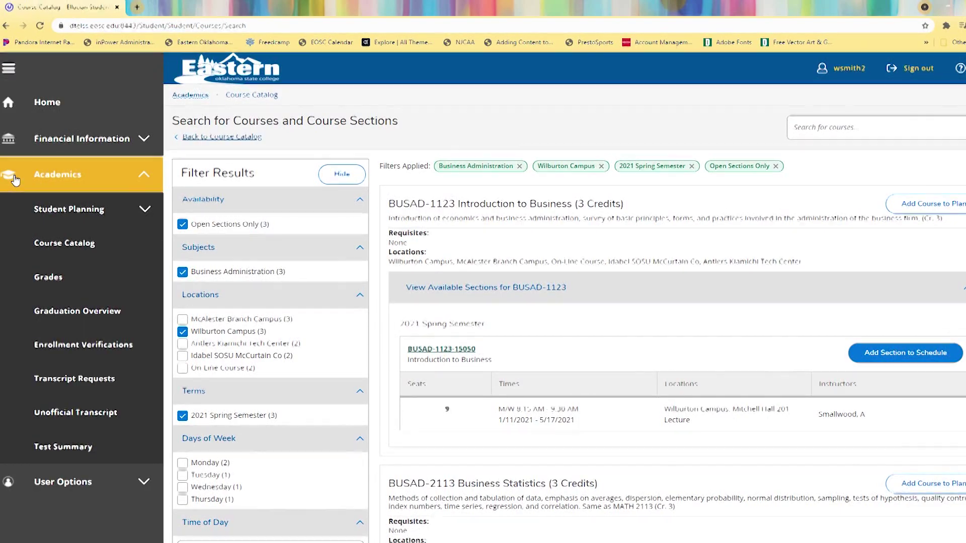
{"action": "left_click", "coordinate": [145, 213]}
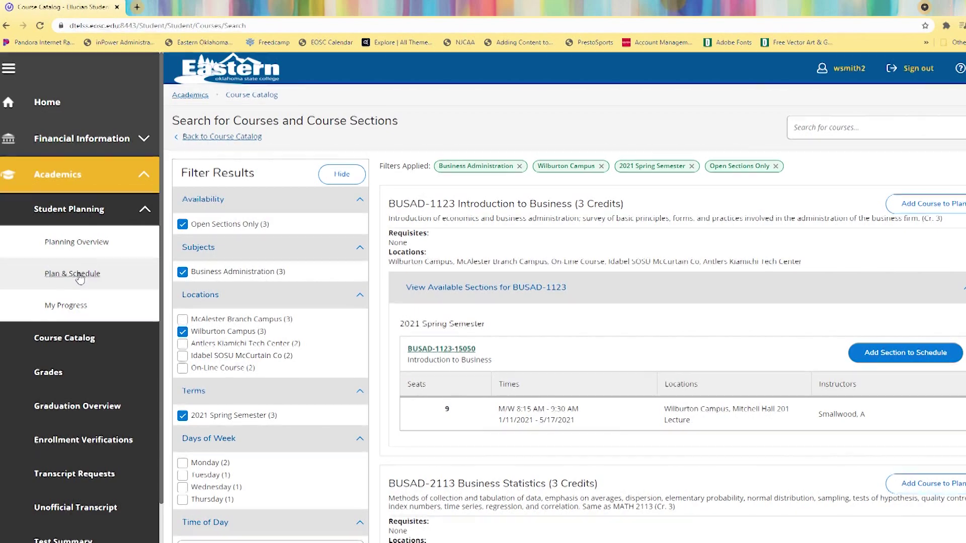
{"action": "left_click", "coordinate": [73, 274]}
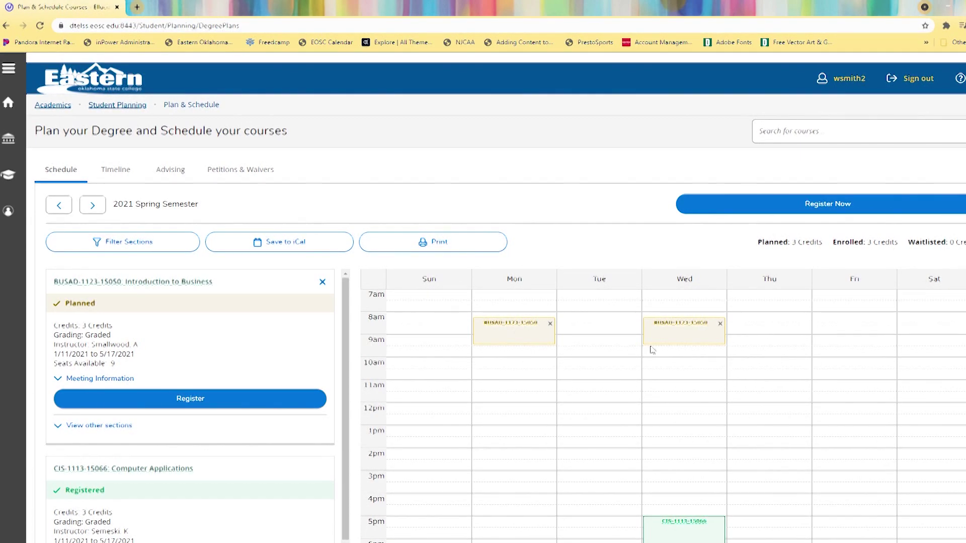
{"action": "scroll", "coordinate": [724, 397], "scroll_direction": "down", "scroll_amount": 1}
{"action": "scroll", "coordinate": [680, 378], "scroll_direction": "up", "scroll_amount": 1}
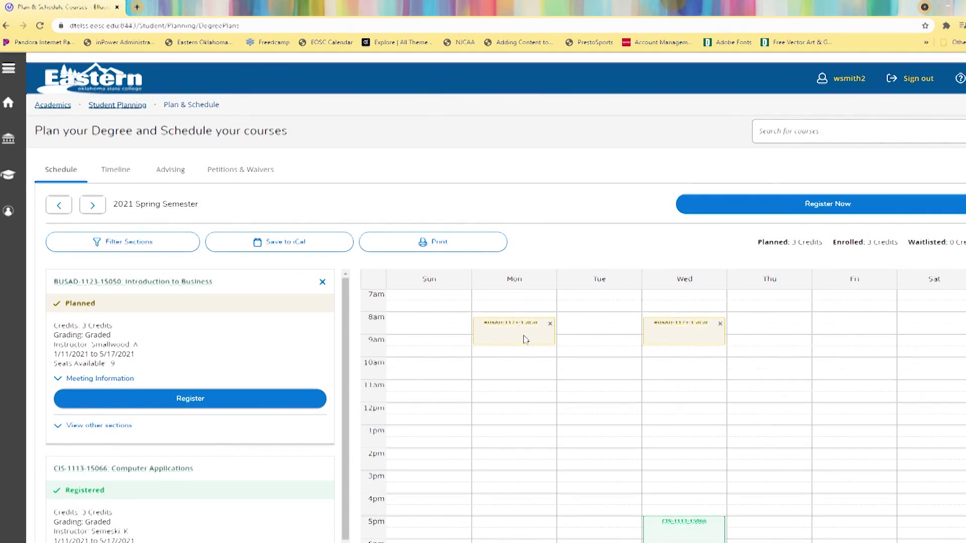
{"action": "scroll", "coordinate": [720, 417], "scroll_direction": "down", "scroll_amount": 1}
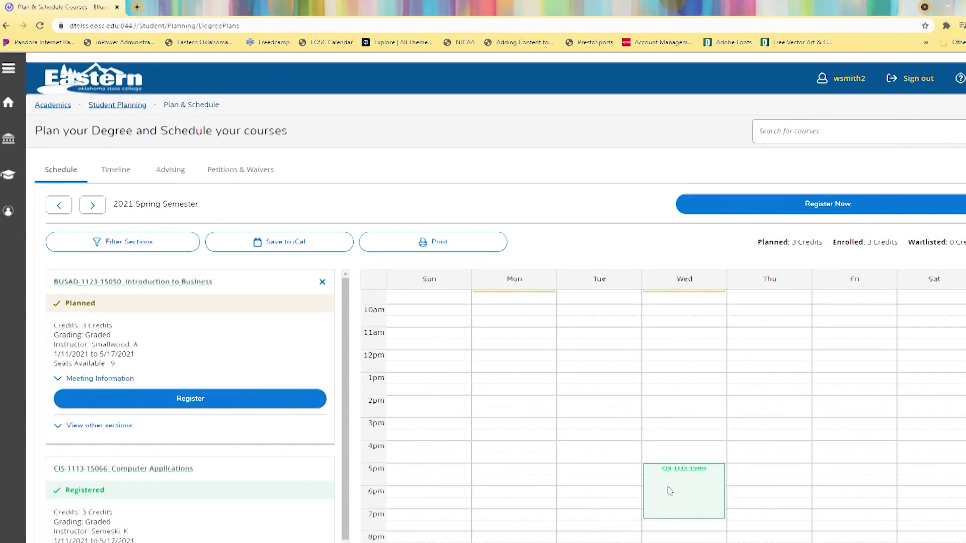
{"action": "scroll", "coordinate": [681, 463], "scroll_direction": "up", "scroll_amount": 2}
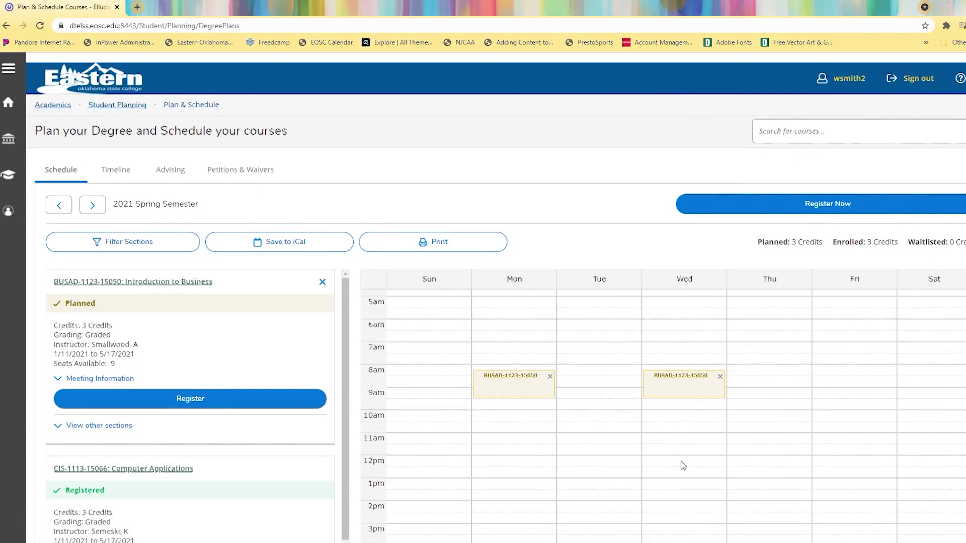
{"action": "scroll", "coordinate": [515, 440], "scroll_direction": "down", "scroll_amount": 1}
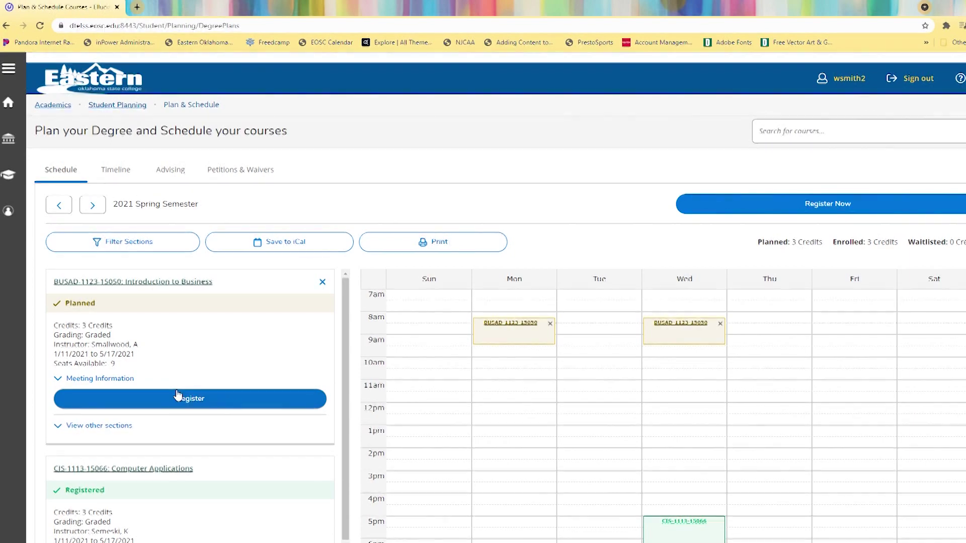
Step: Register for the planned BUSAD-1123-15050 Introduction to Business section
{"action": "left_click", "coordinate": [194, 400]}
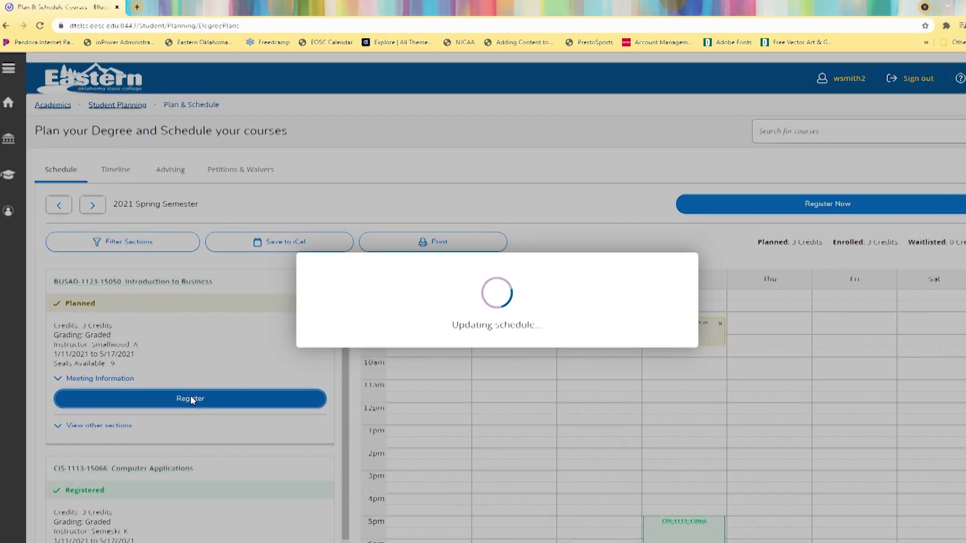